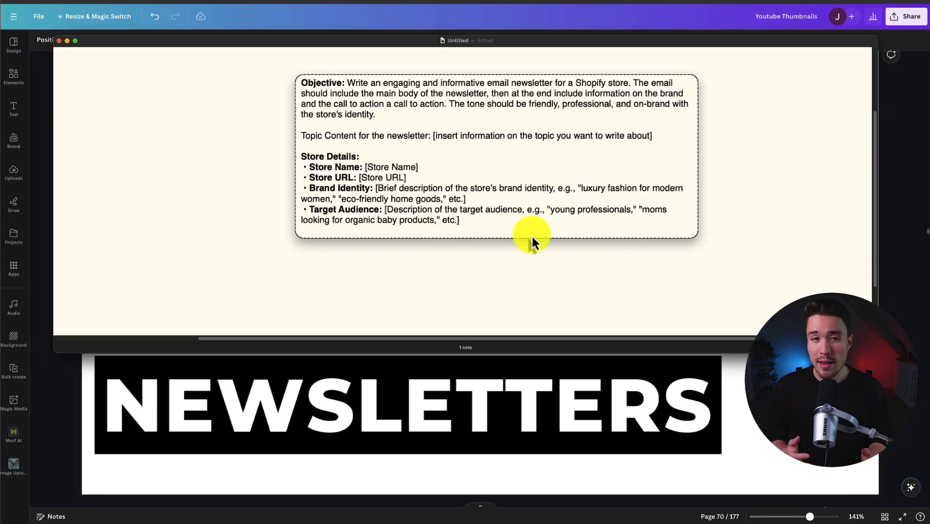
Review the newsletter prompt template, including its objective, topic placeholder and store detail placeholders
left_click(226, 249)
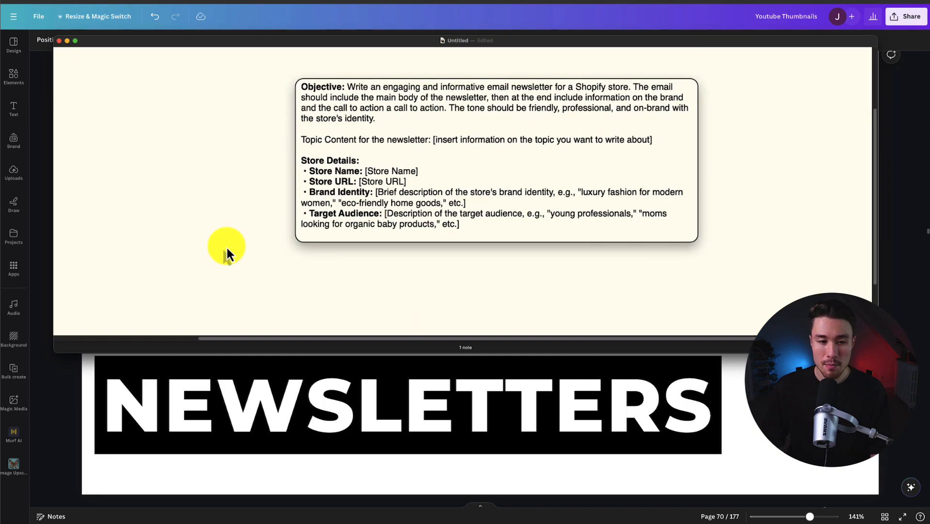
left_click(455, 170)
left_click(440, 150)
left_click_drag(442, 142, 680, 148)
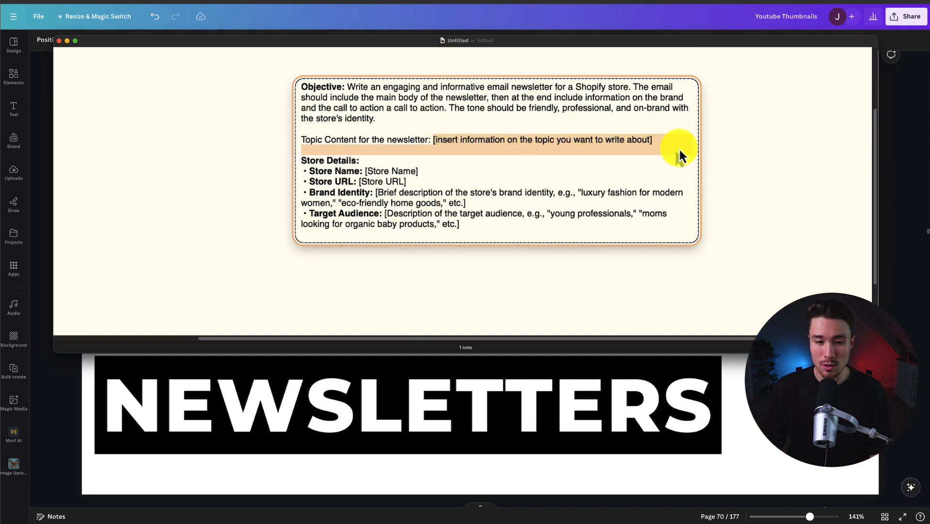
left_click(726, 147)
left_click(535, 166)
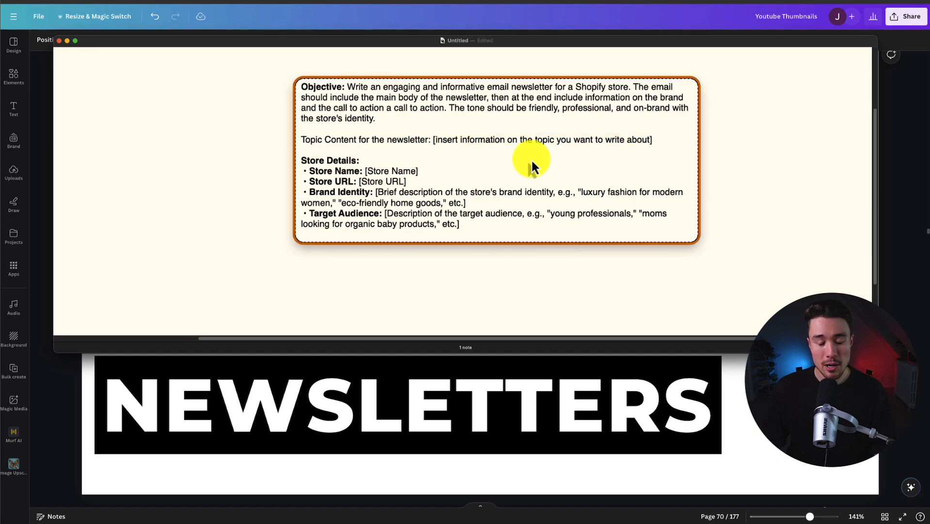
left_click(468, 128)
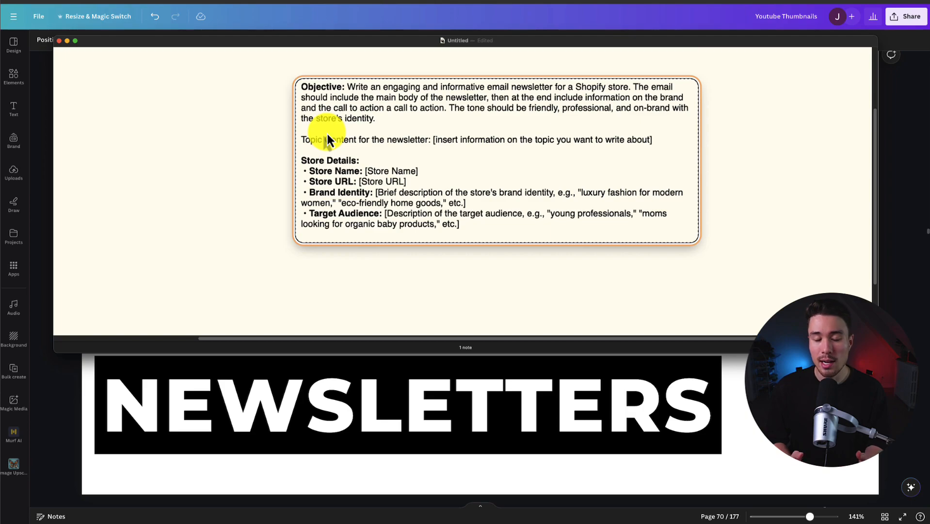
left_click(404, 246)
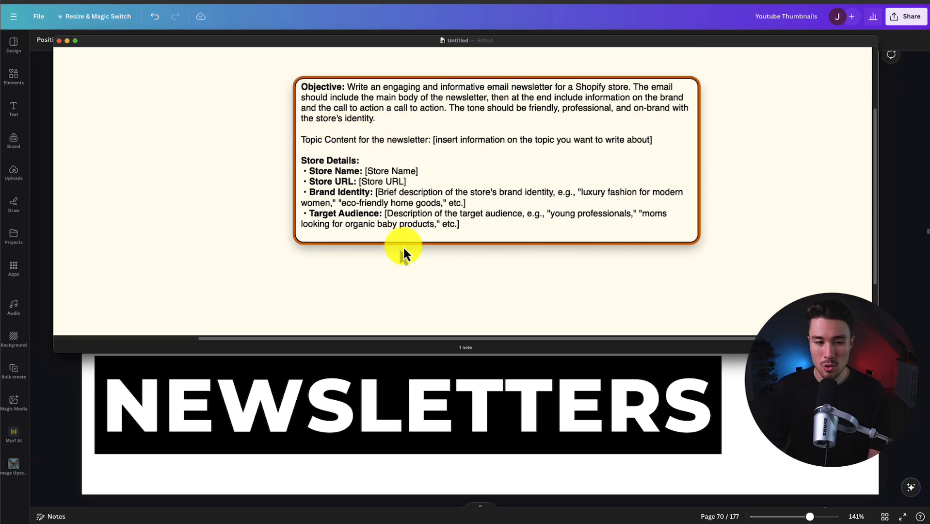
Duplicate the newsletter prompt note below the original and widen the copy so its text runs in long lines
left_click(402, 244)
scroll(291, 210, "down", 3)
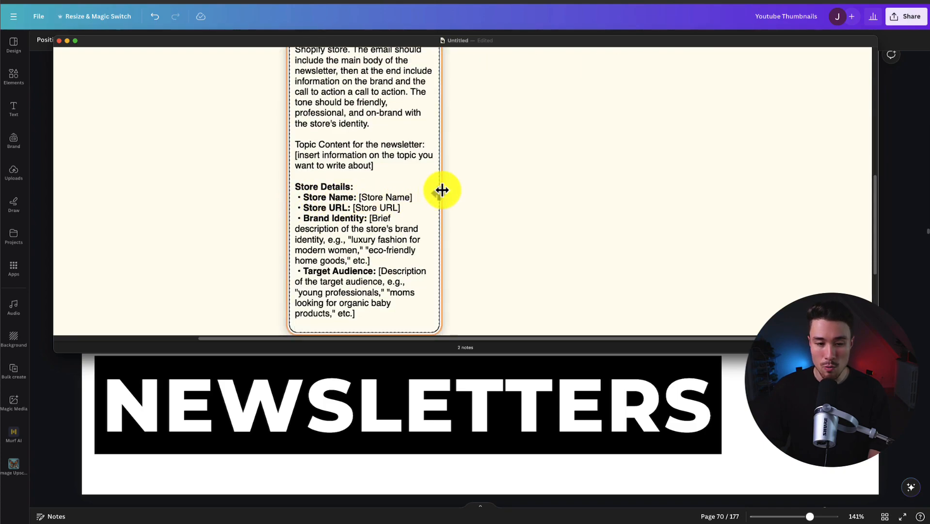
left_click_drag(443, 189, 778, 192)
scroll(614, 212, "up", 3)
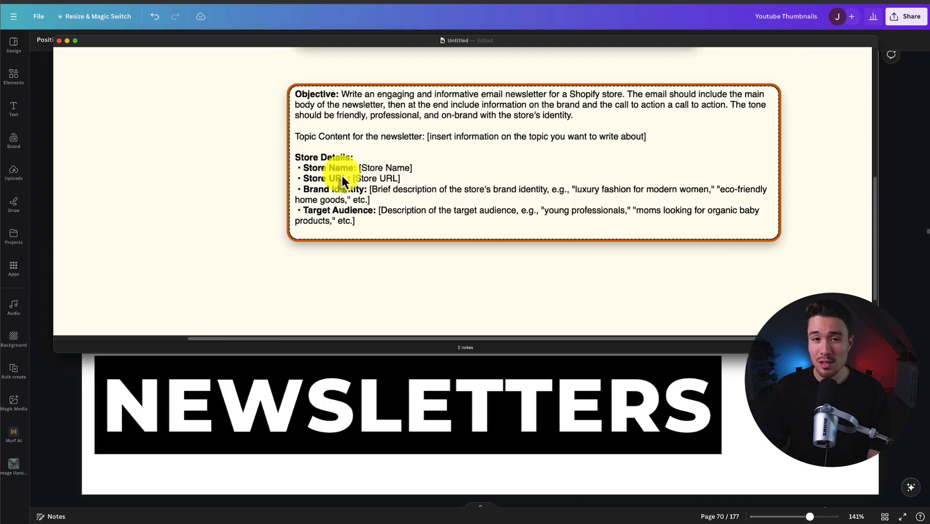
left_click(338, 181)
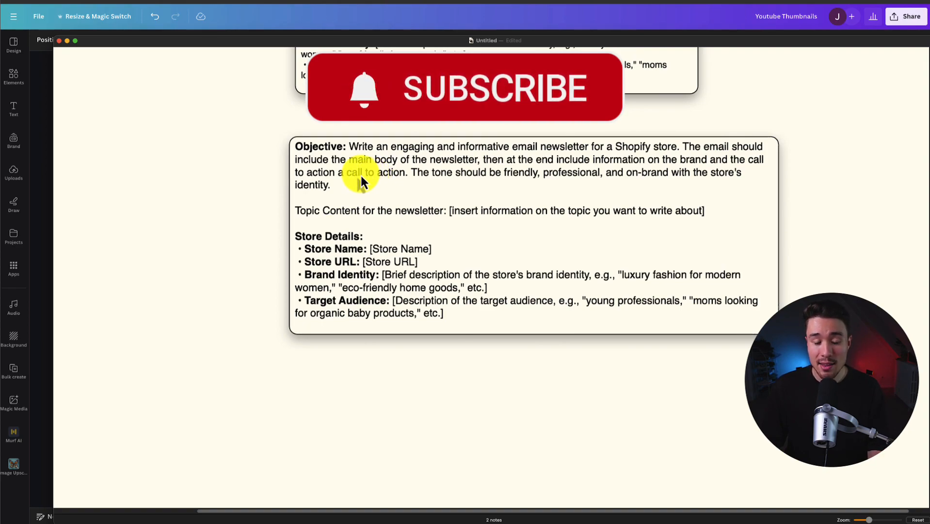
Delete the redundant phrase "a call to action" from the Objective paragraph of the copied prompt note
left_click(345, 174)
left_click_drag(339, 173, 397, 179)
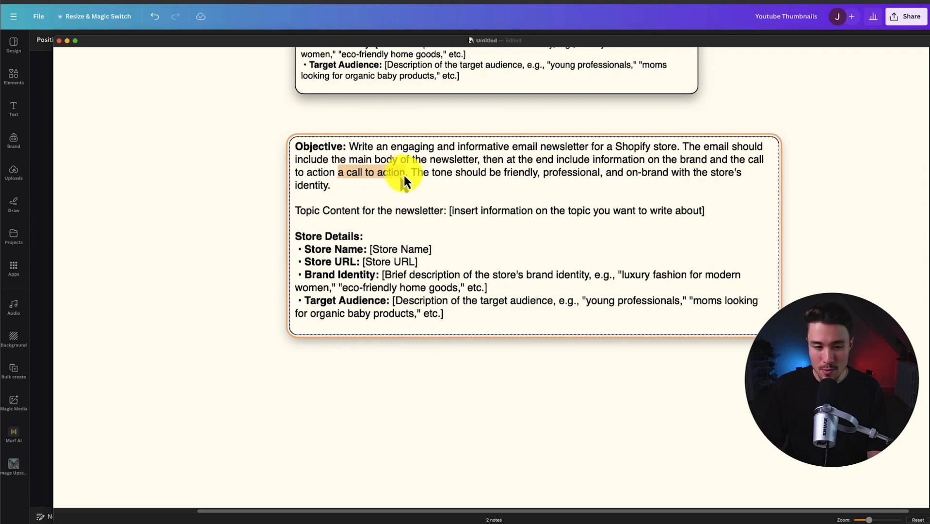
key("BackSpace")
left_click(276, 193)
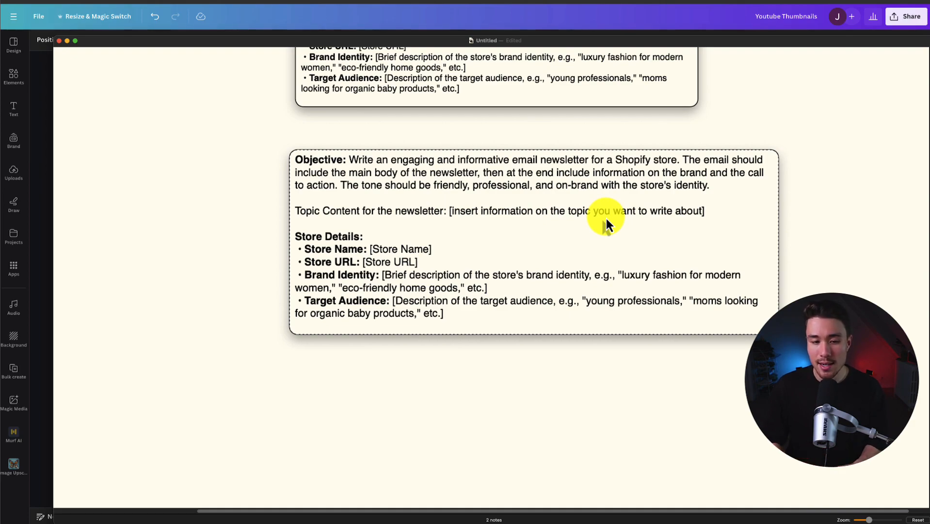
left_click(436, 213)
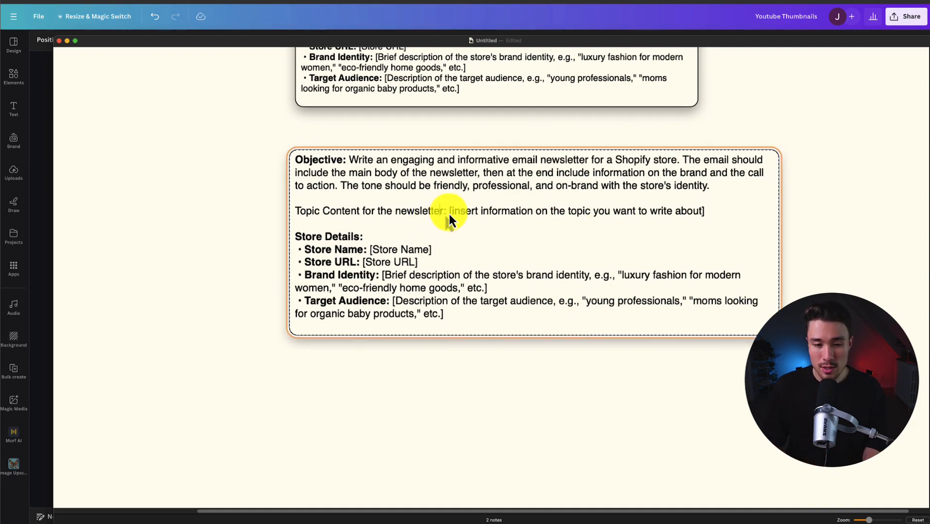
left_click(712, 212)
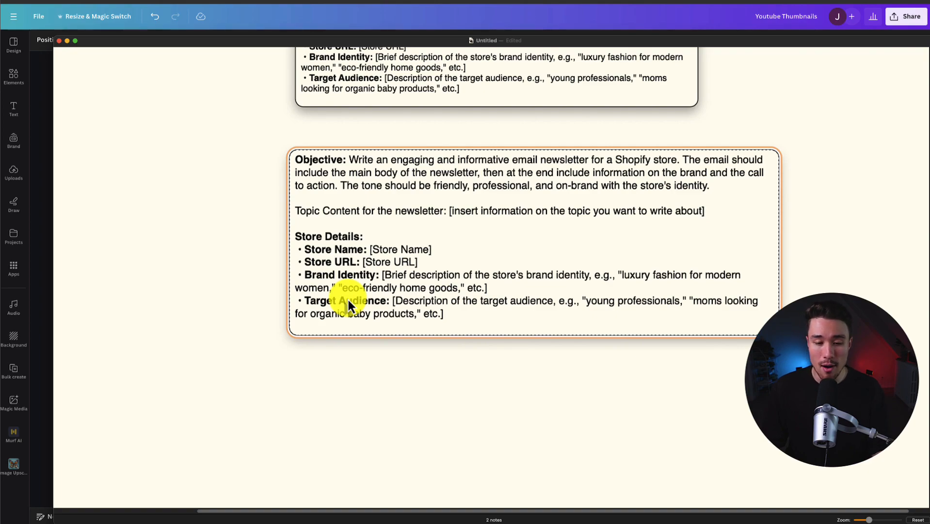
left_click(317, 234)
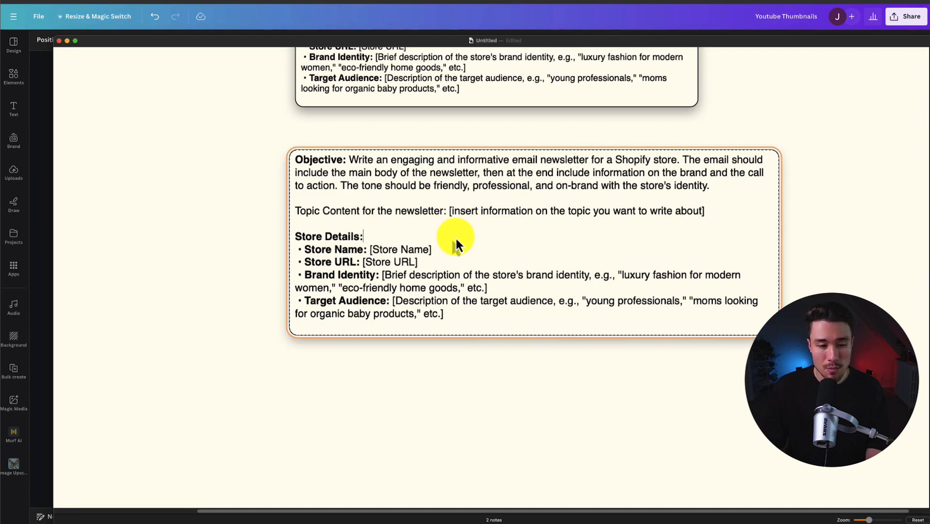
left_click_drag(449, 216, 720, 218)
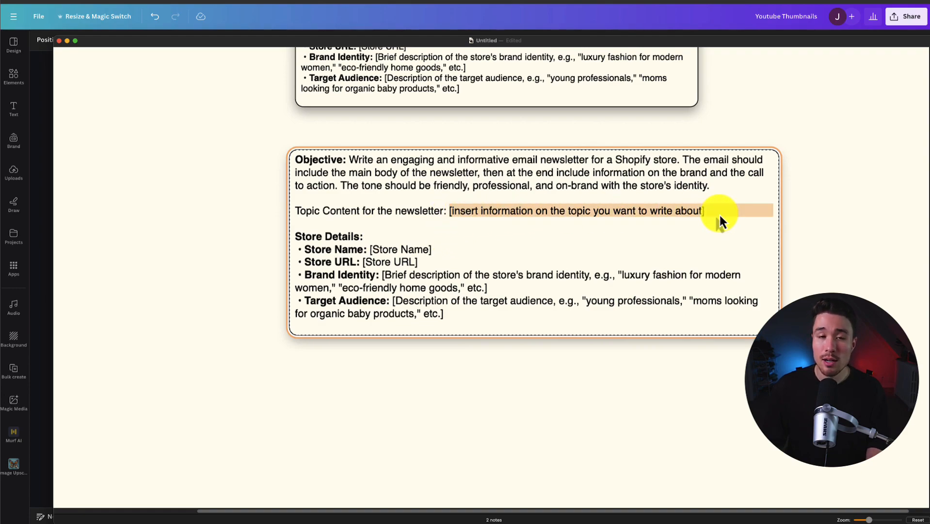
left_click_drag(431, 249, 373, 253)
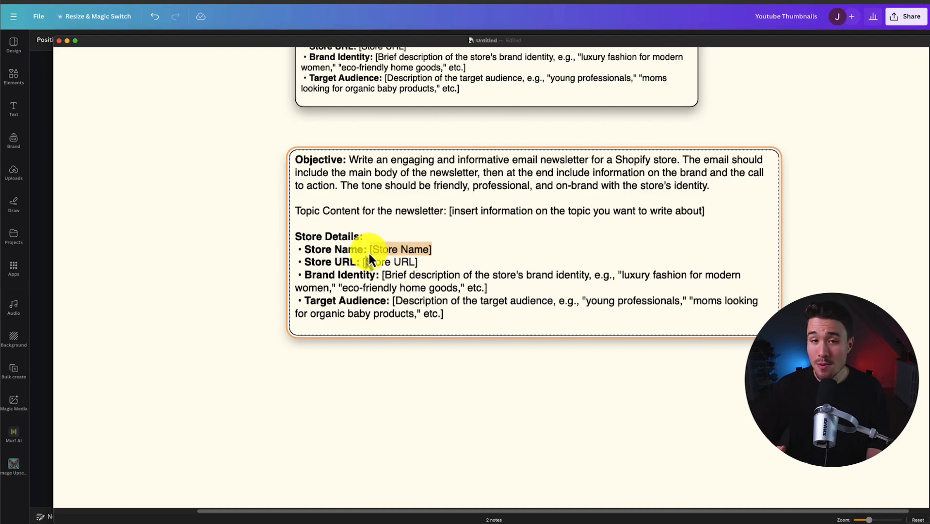
type("Camping Emporium")
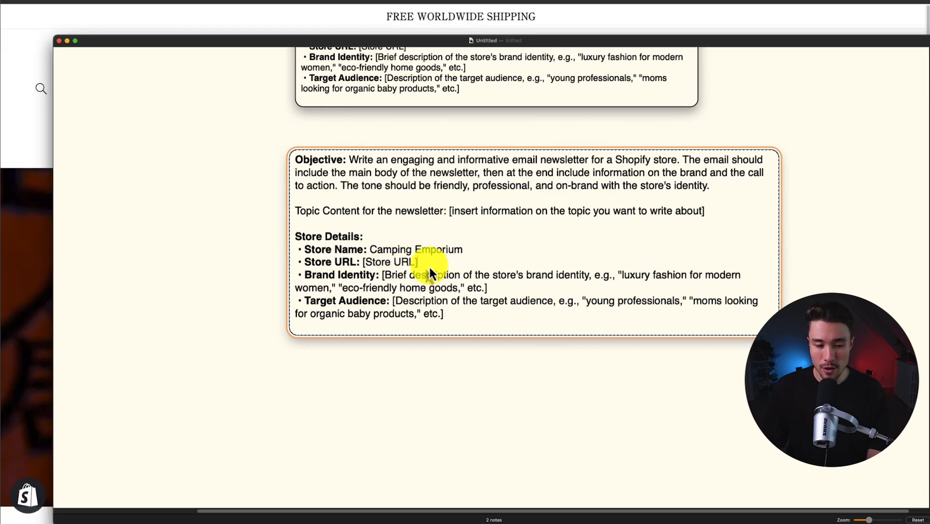
type("https://masterclass-demo.myshopify.com/")
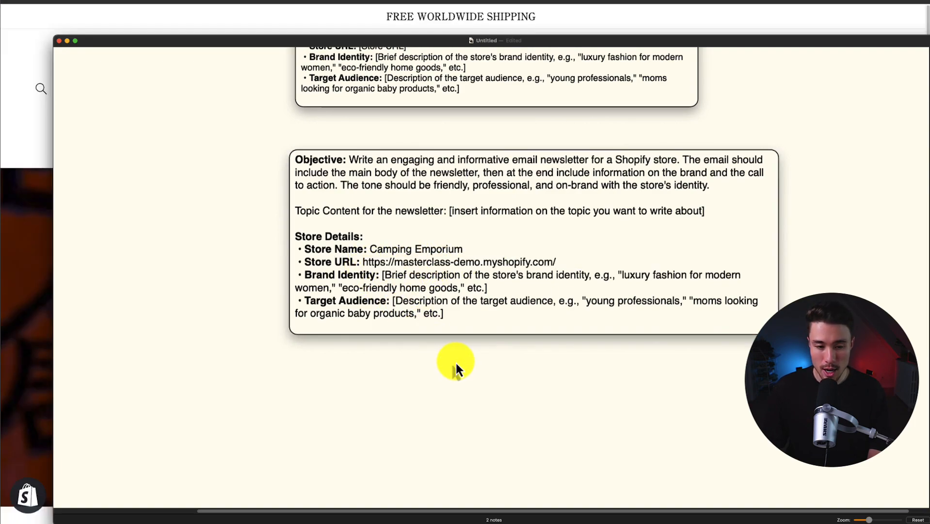
Replace the Brand Identity placeholder with "Camping deals for modern families who have kids under 10."
left_click_drag(385, 287, 382, 277)
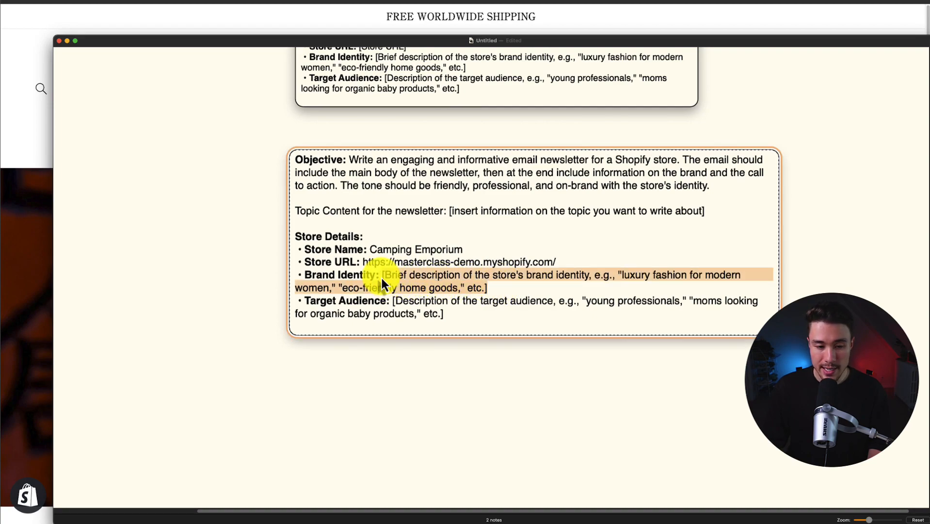
type("Camping deals for modern familie")
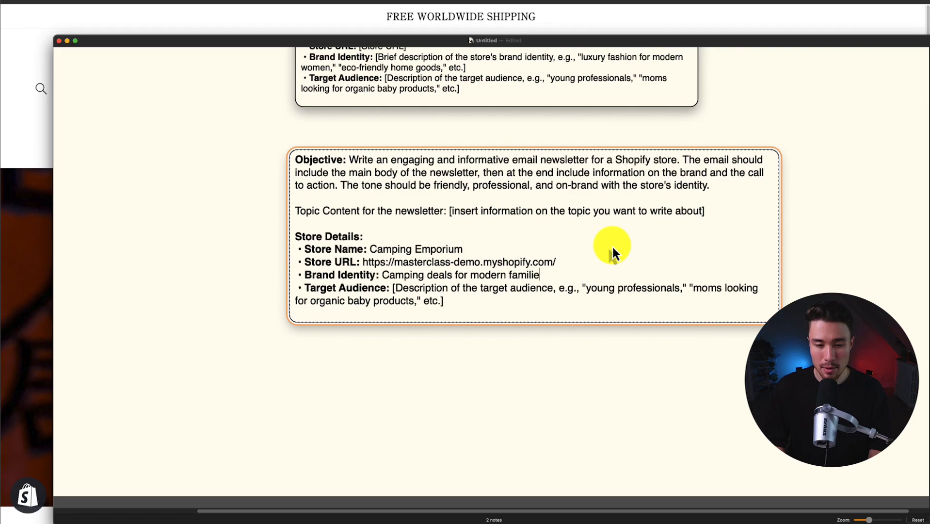
type("s who have kids under 10.")
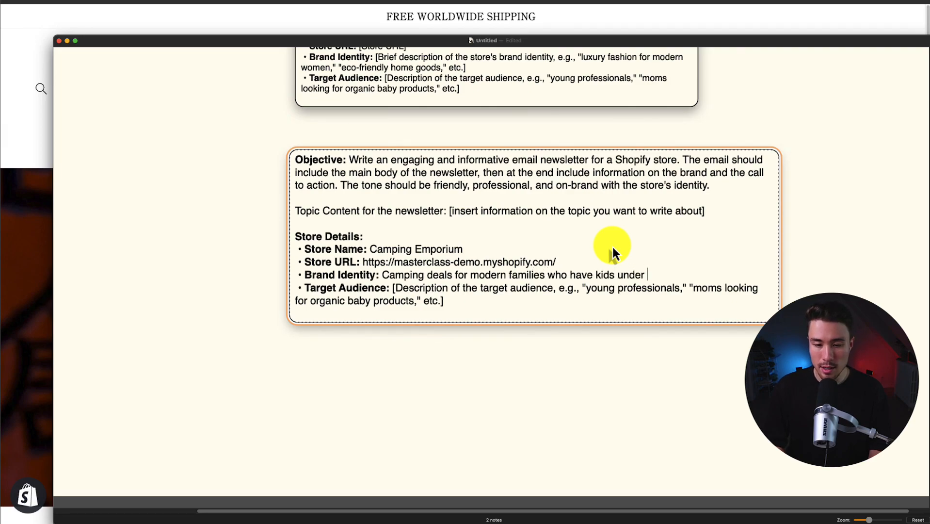
scroll(612, 252, "down", 5)
scroll(613, 245, "up", 6)
Add the sentence "It really focuses on deals and getting high quality camping gear." to the Brand Identity description
type("It really focu")
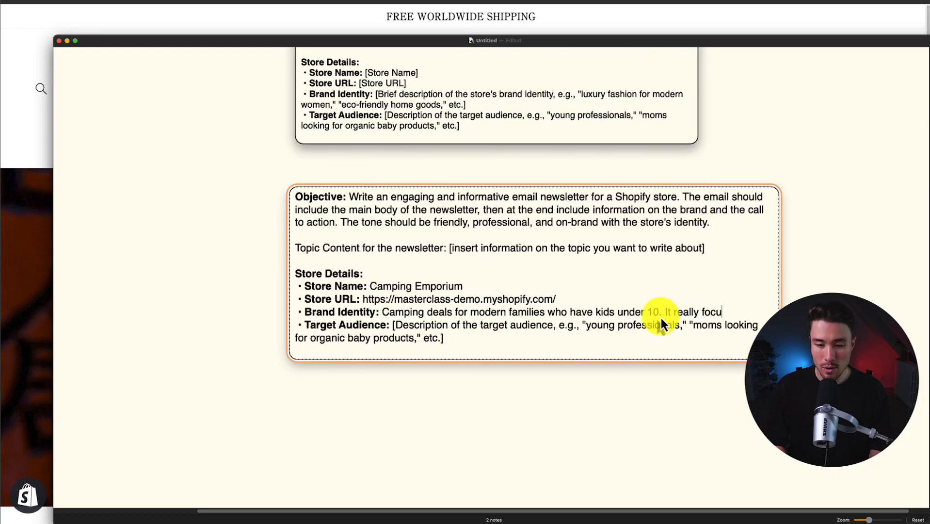
type("ses on deals and getting high euq")
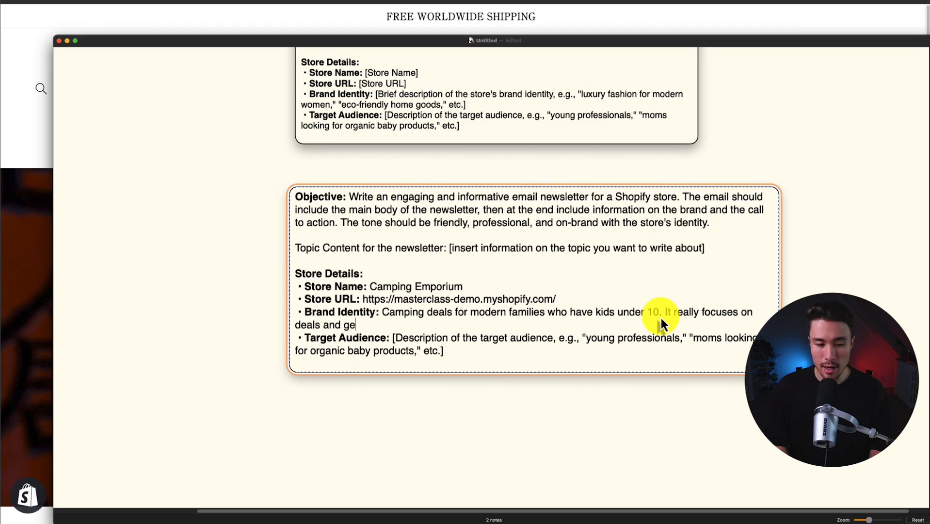
scroll(660, 316, "up", 2)
key("BackSpace")
key("BackSpace")
key("BackSpace")
type("quality")
key("BackSpace")
key("BackSpace")
type("ity campaing")
key("BackSpace")
key("BackSpace")
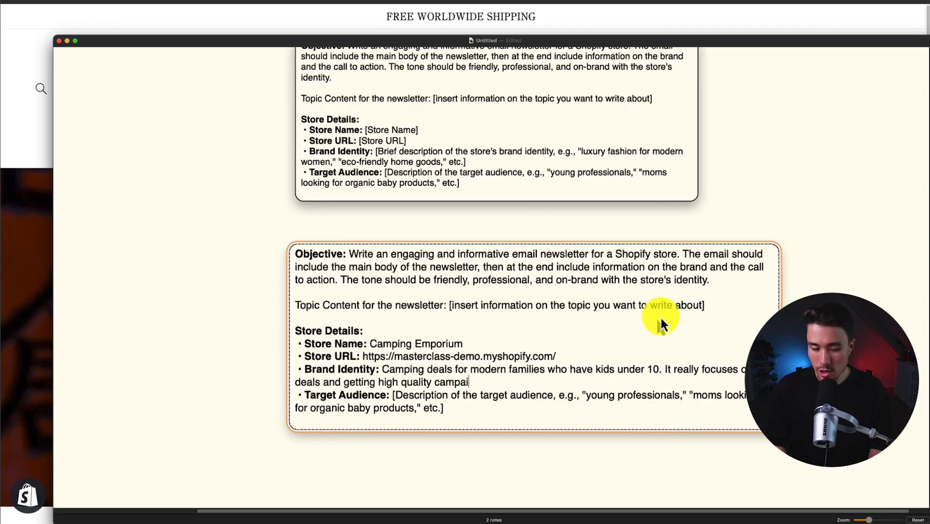
type("ng gear.")
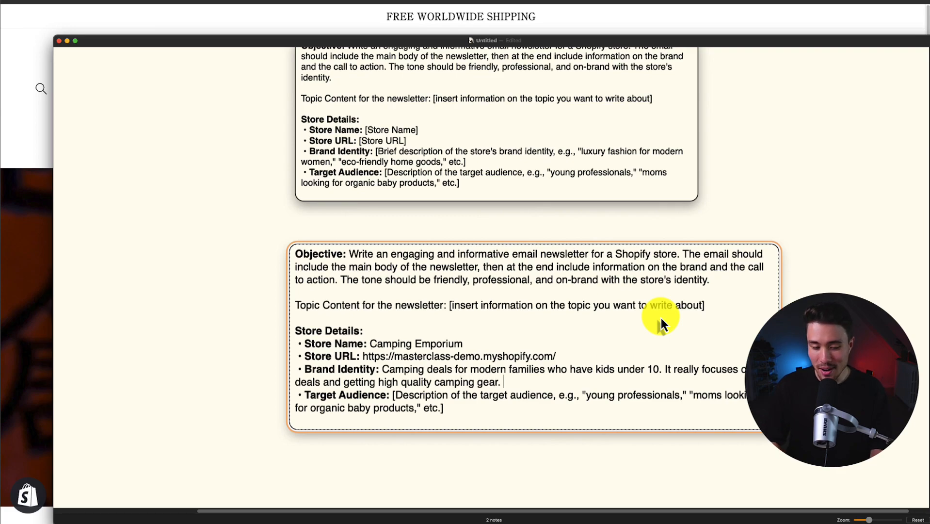
Replace the Target Audience placeholder with "Parents between 30 and 50"
left_click_drag(444, 408, 392, 399)
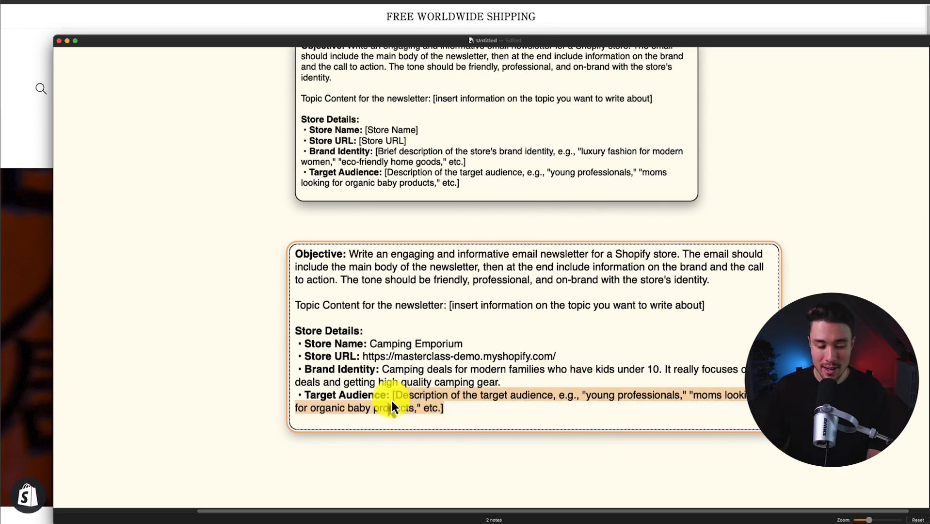
type("Parents between 30 and 50")
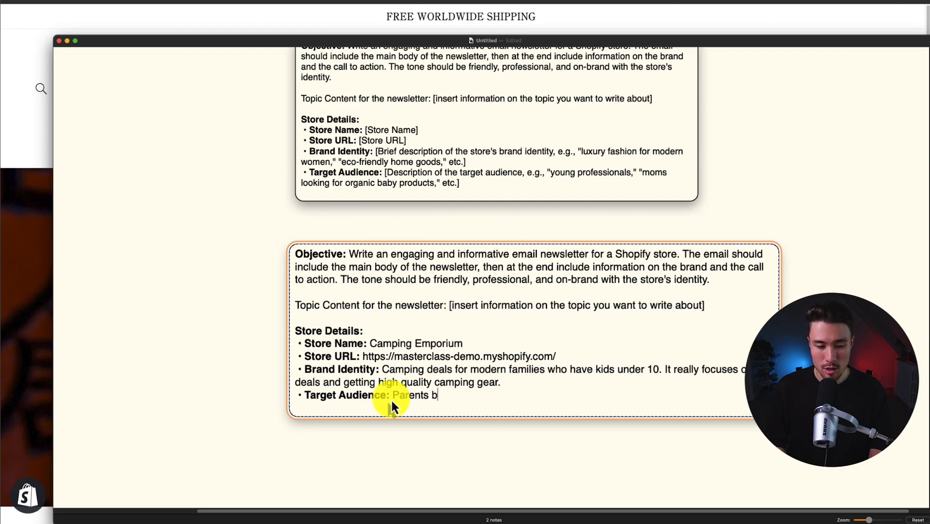
scroll(391, 399, "down", 2)
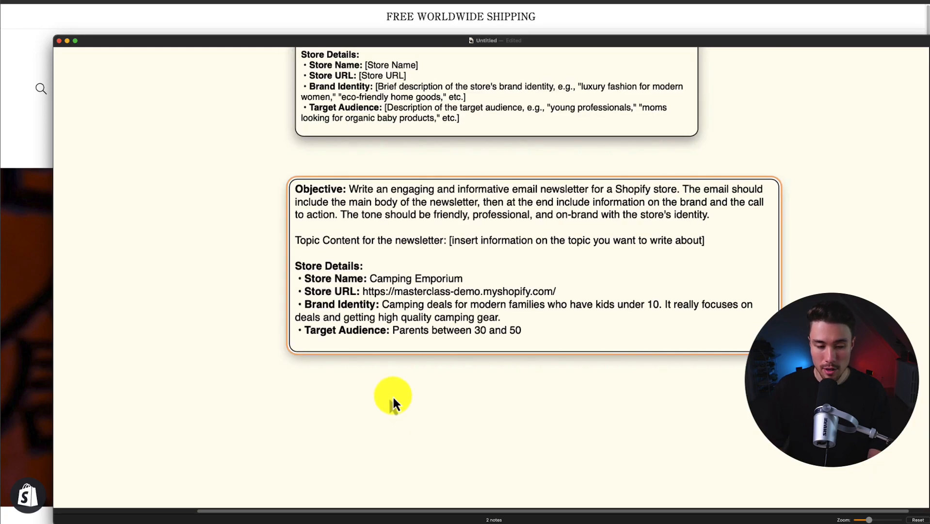
Replace the newsletter topic placeholder with "10 things you need to bring with you when camping with kids"
left_click_drag(709, 244, 450, 242)
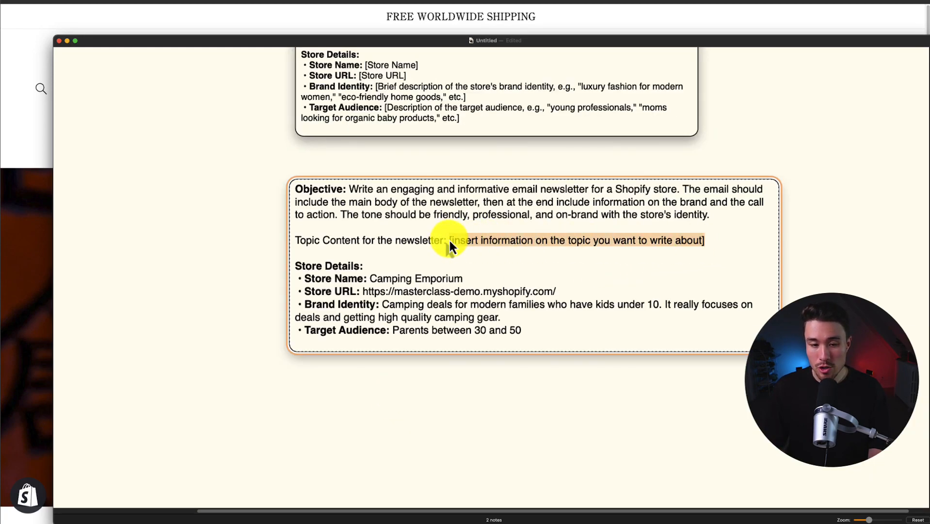
type("10 things y")
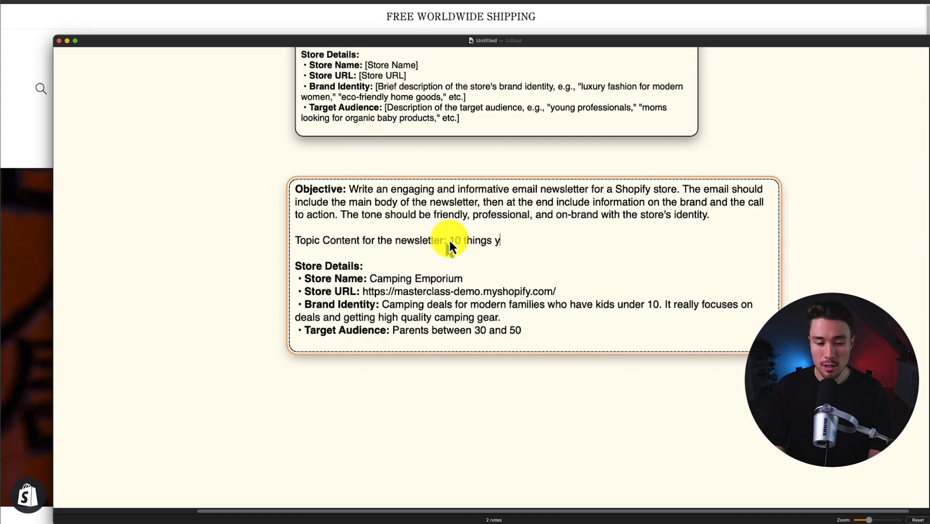
type("ou need to bring with you when camping with kids")
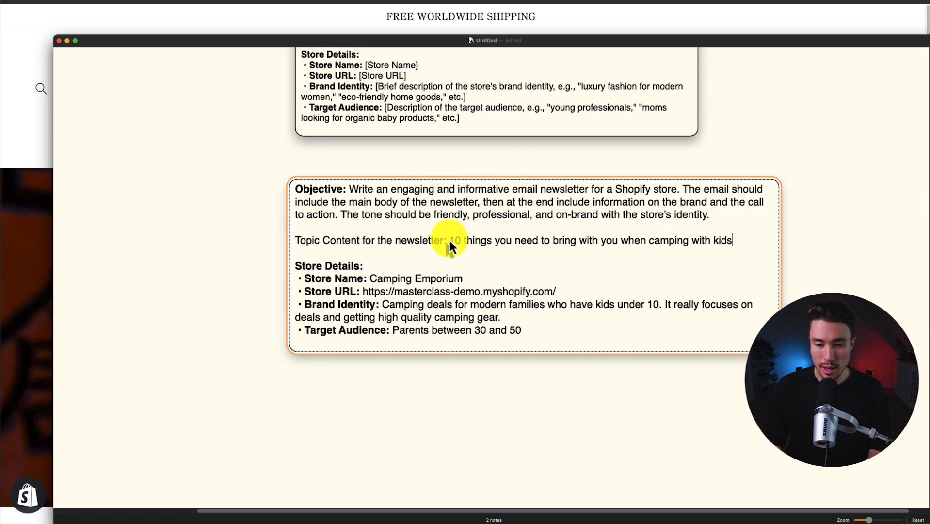
Copy the entire completed prompt, switch to ChatGPT and submit it as a new message
key("super+a")
key("super+c")
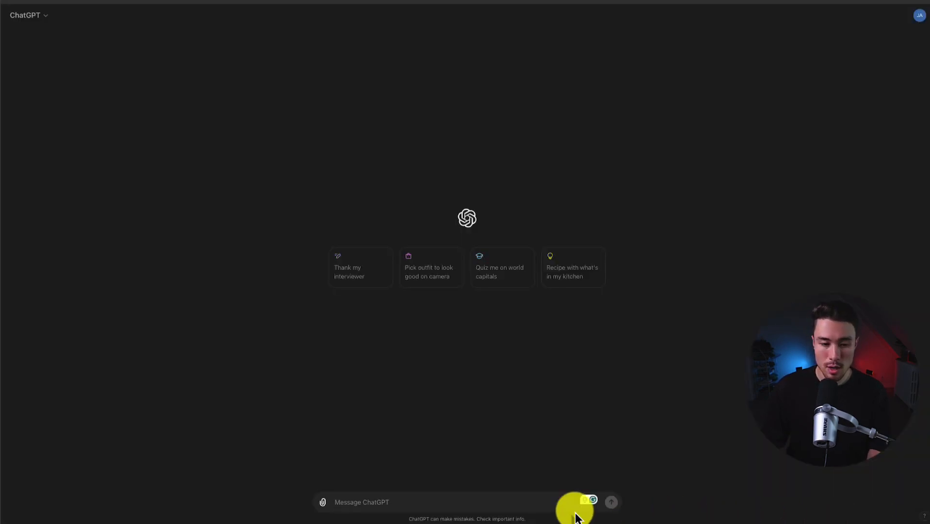
left_click(363, 502)
key("super+v")
key("Return")
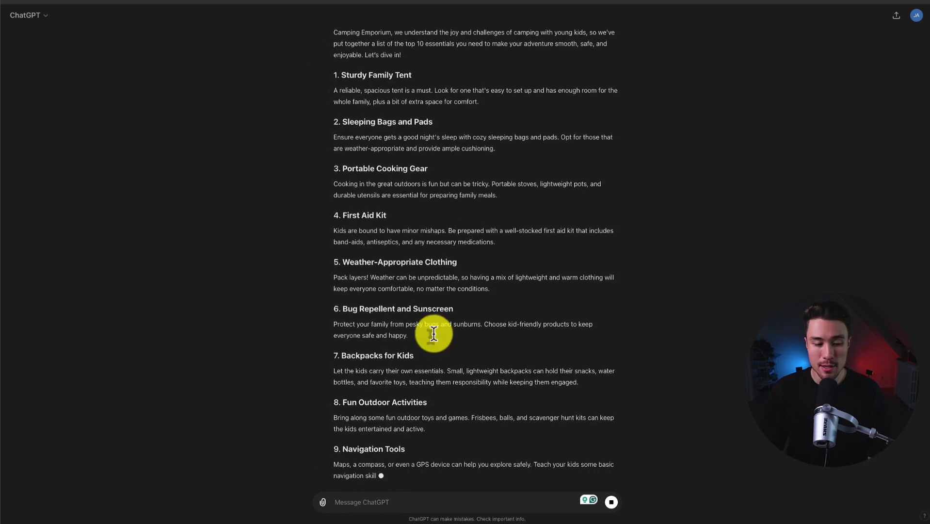
Review the generated newsletter, from the numbered camping items to the brand information and the call to action
left_click_drag(391, 336, 406, 294)
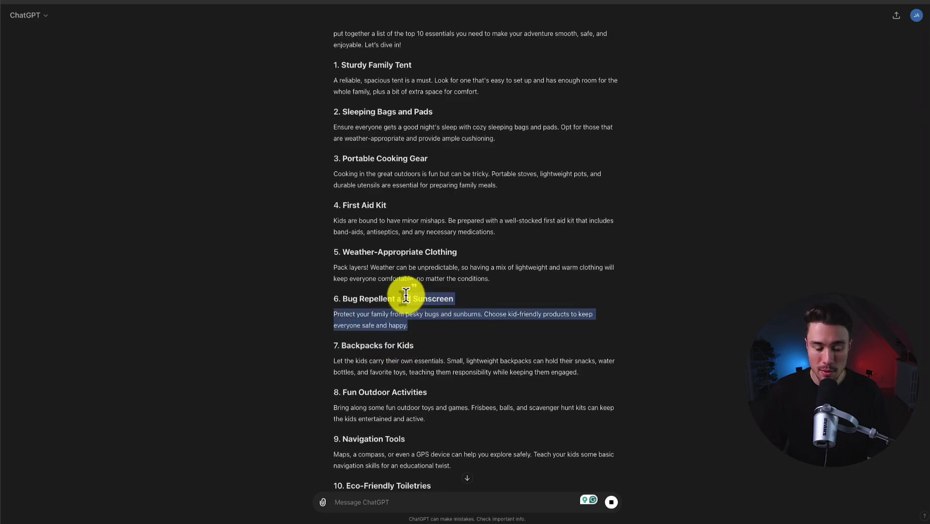
scroll(406, 294, "up", 2)
left_click_drag(405, 150, 520, 198)
scroll(520, 199, "down", 5)
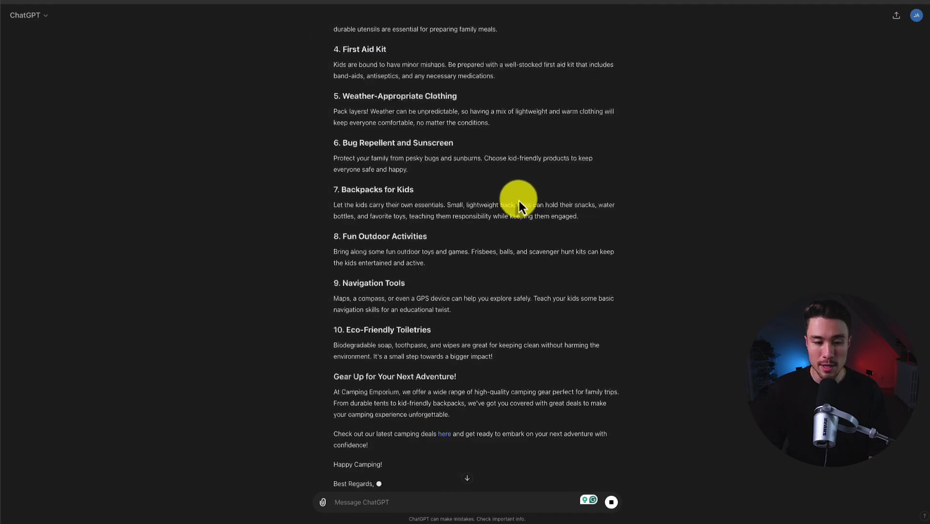
scroll(290, 339, "down", 3)
left_click_drag(335, 293, 507, 395)
left_click(318, 360)
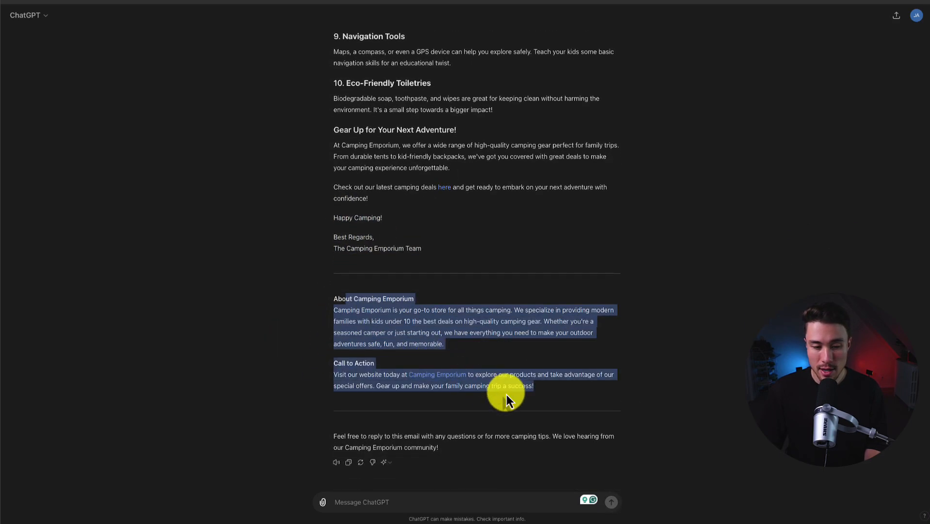
Copy the generated newsletter into a new note below the completed prompt in the notes app, and widen the note
left_click(539, 381)
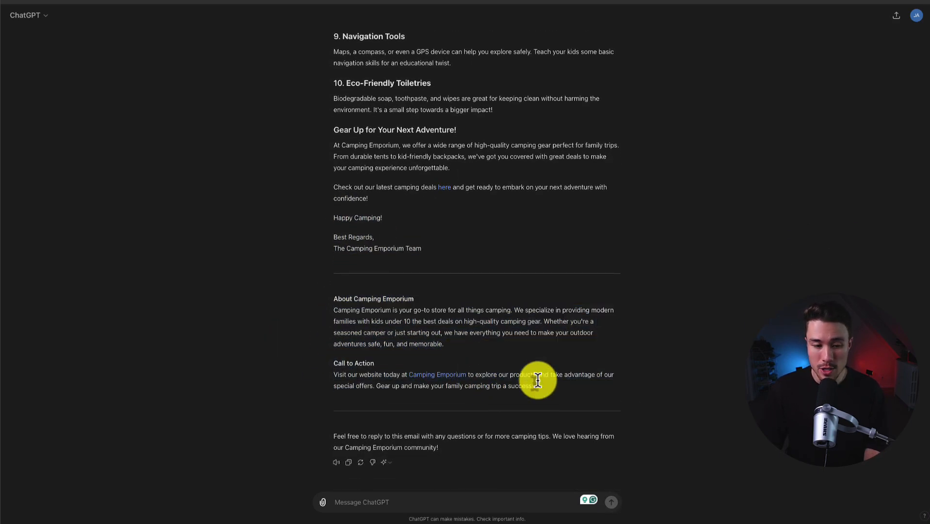
key("super+Tab")
left_click(510, 441)
key("super+v")
left_click_drag(446, 308, 786, 307)
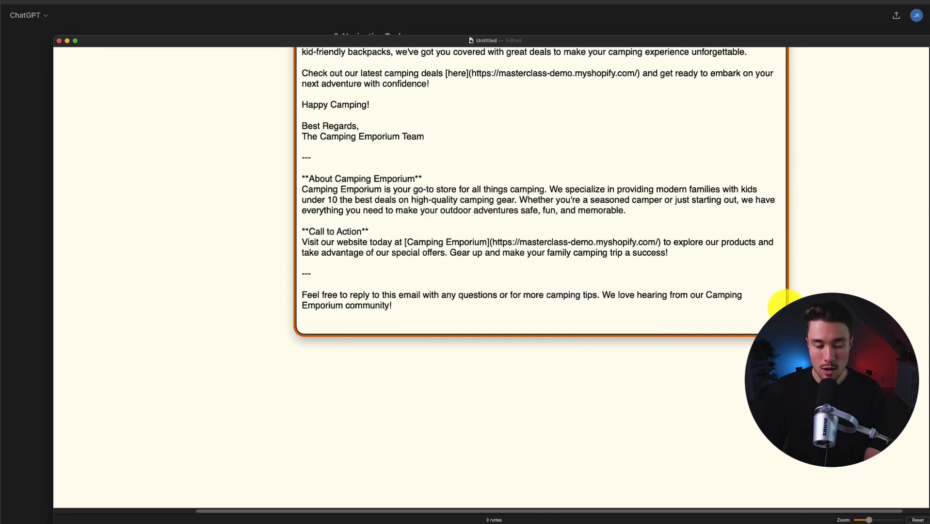
Remove the "###" and bold asterisks from the "1. Sturdy Family Tent" heading in the pasted newsletter
scroll(786, 306, "up", 10)
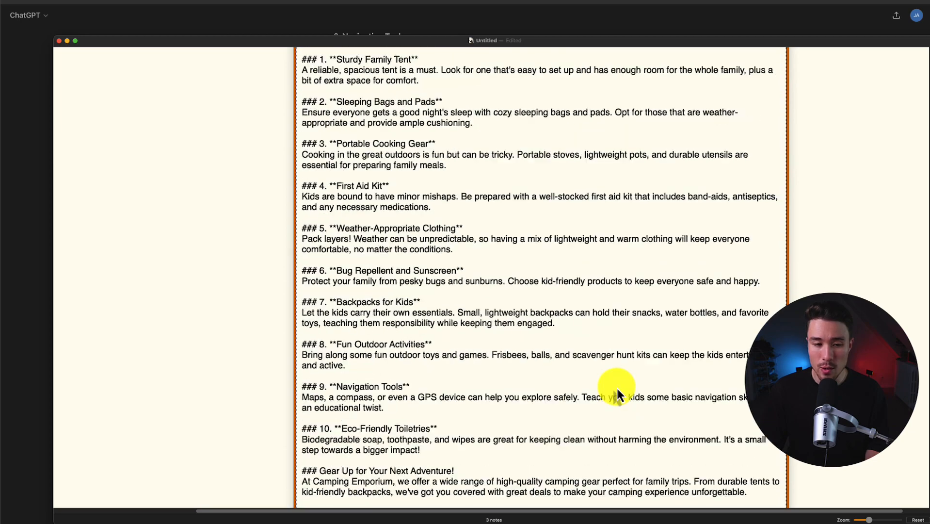
scroll(617, 395, "up", 4)
left_click(303, 214)
key("Delete")
key("Delete")
key("Delete")
key("Delete")
key("Delete")
key("Delete")
key("Delete")
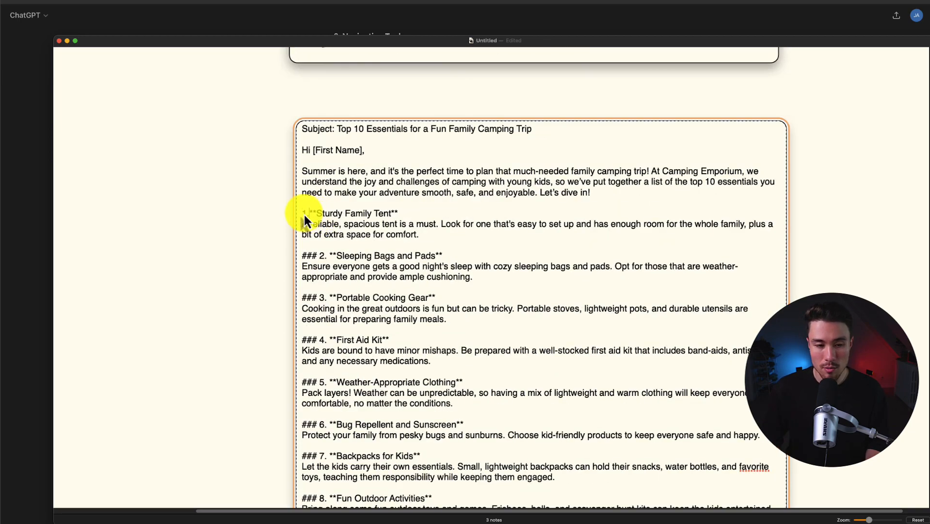
Switch to ChatGPT and send the follow-up message "Remove bolding"
key("super+Tab")
left_click(407, 501)
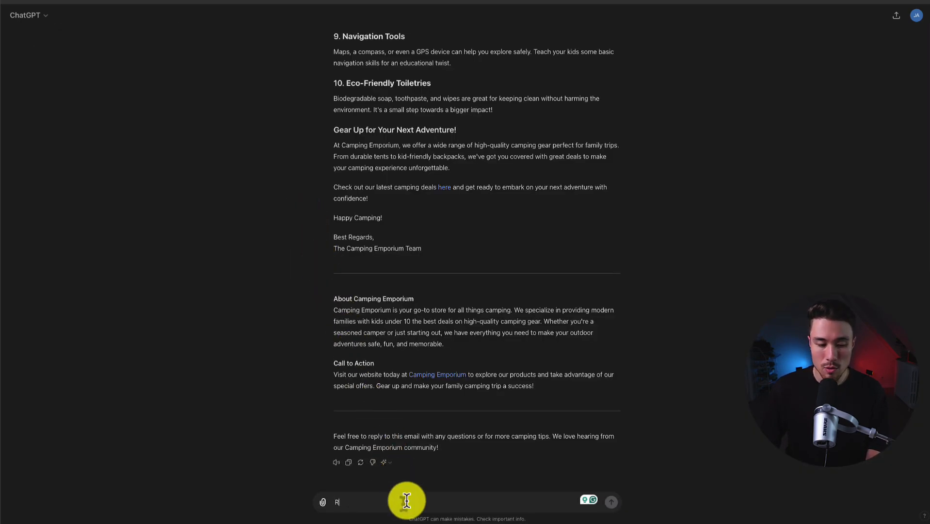
type("Remove bolding")
key("Return")
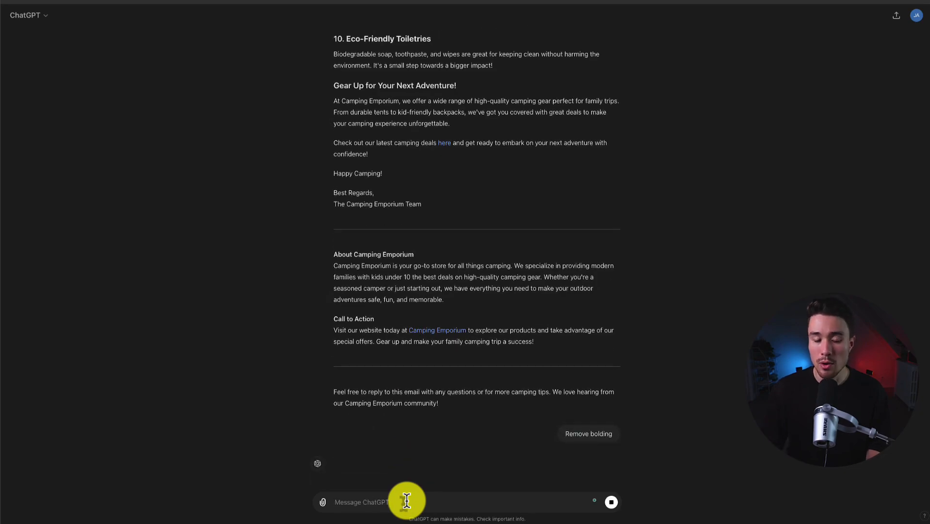
Switch back to the notes app and add "Don't include any bolding." below the Target Audience line of the blank prompt template
key("super+Tab")
key("super+a")
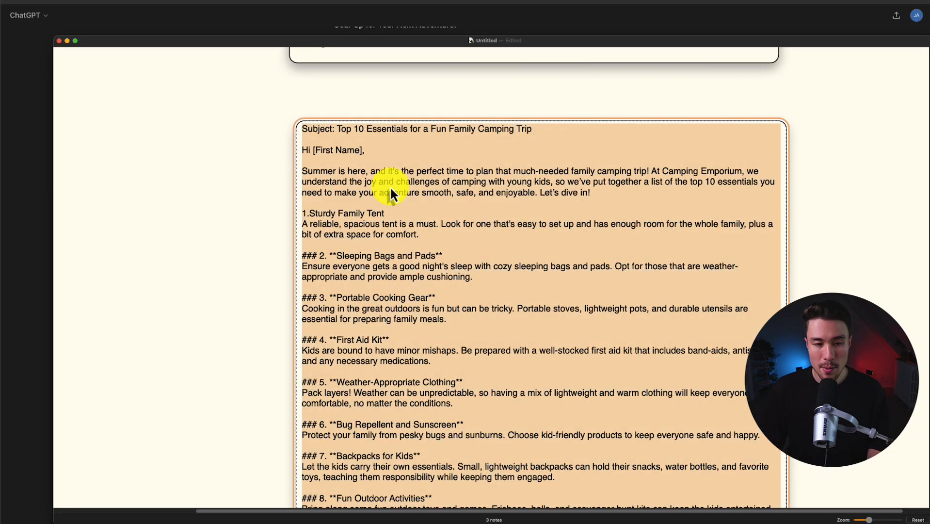
left_click(228, 237)
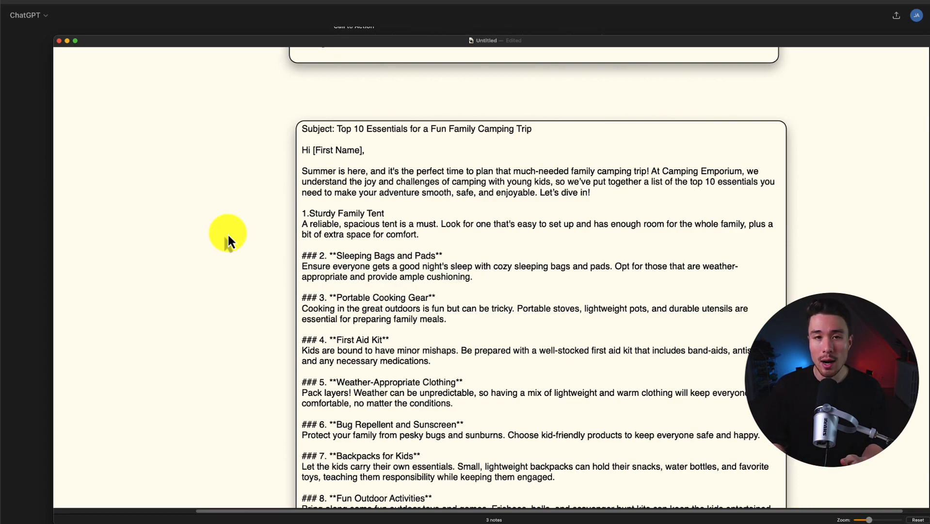
scroll(228, 233, "down", 2)
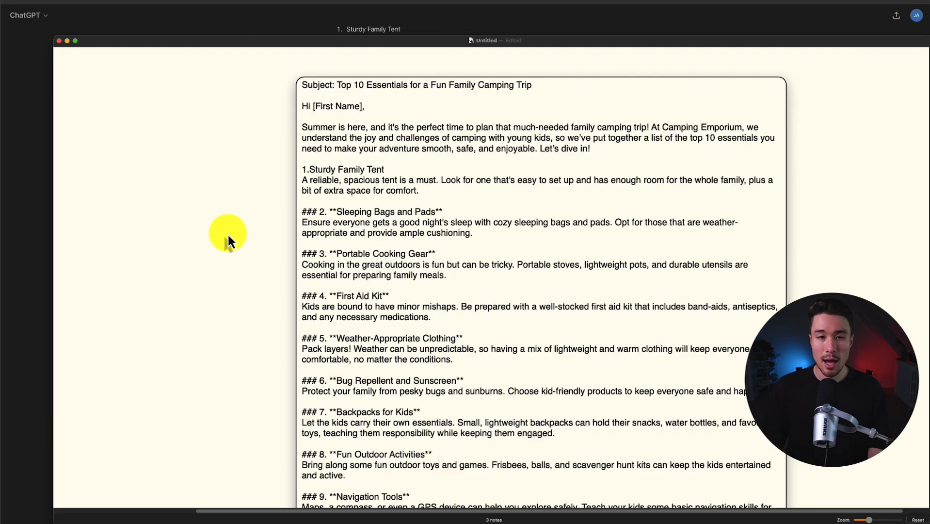
scroll(228, 232, "up", 5)
scroll(228, 233, "up", 10)
left_click(470, 202)
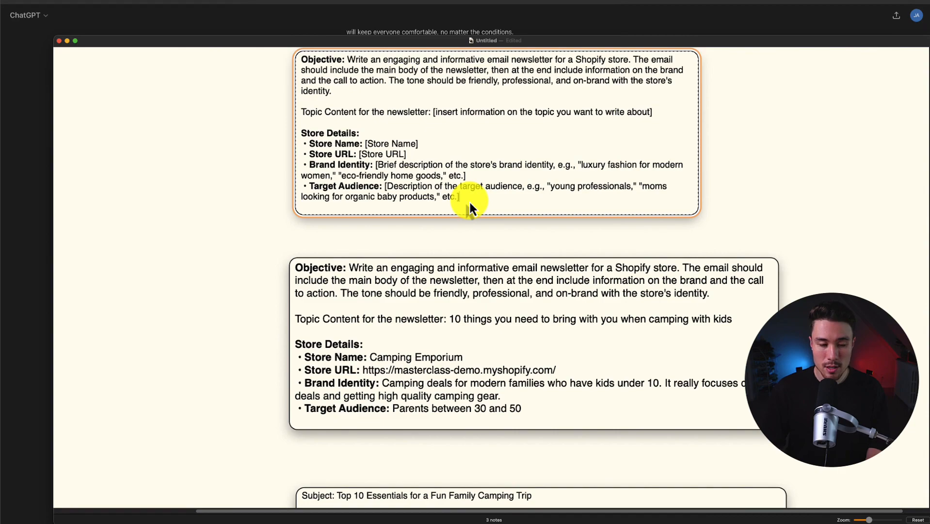
key("Return")
key("Return")
type("Don't include any bolding.")
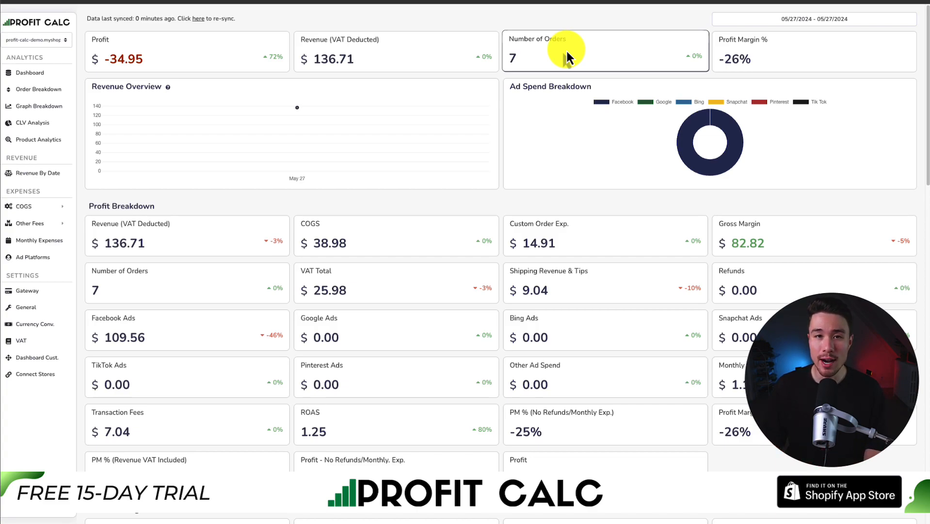
Set the dashboard's date range to 05/21/2024 - 05/27/2024 and look over the profit figures
left_click(810, 21)
left_click(898, 63)
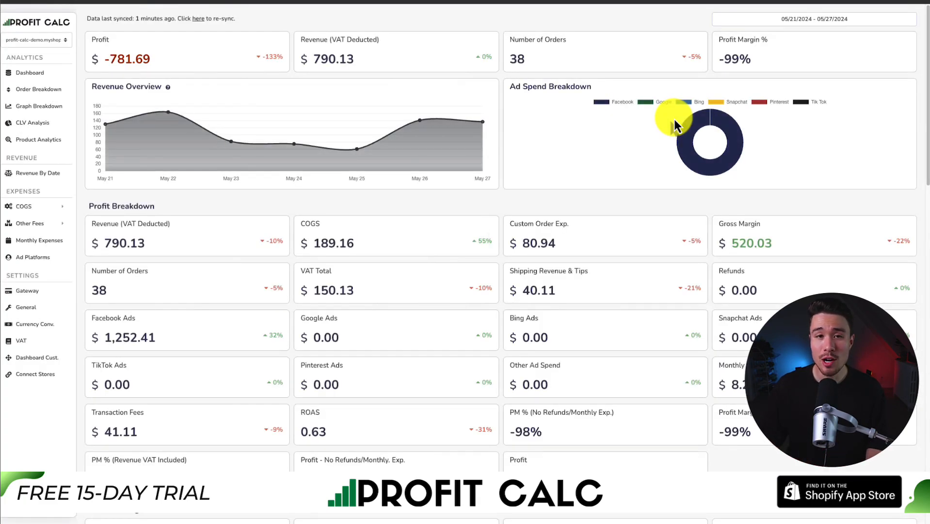
left_click_drag(927, 48, 898, 89)
scroll(898, 89, "up", 3)
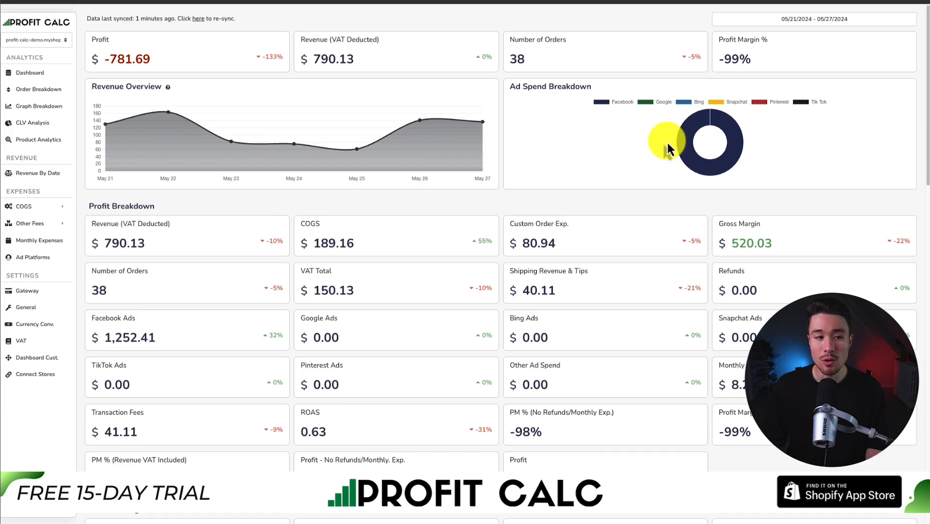
left_click(699, 104)
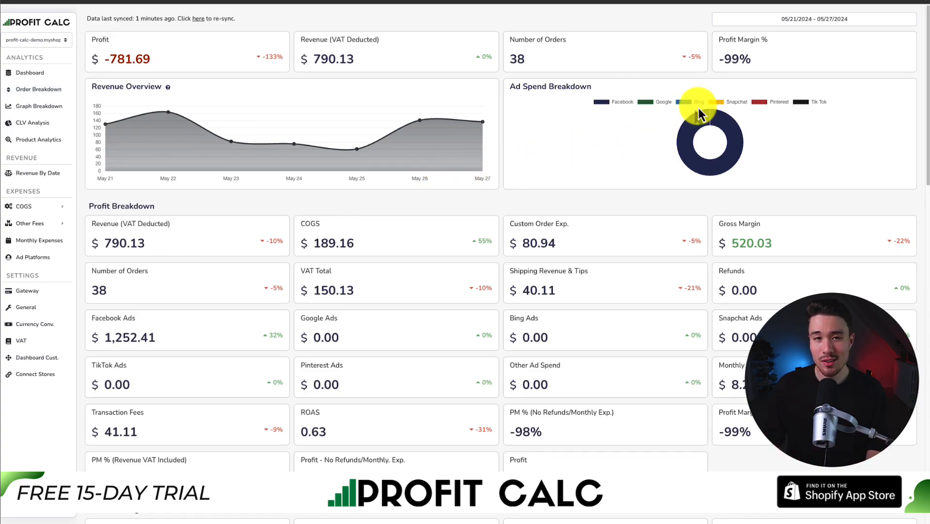